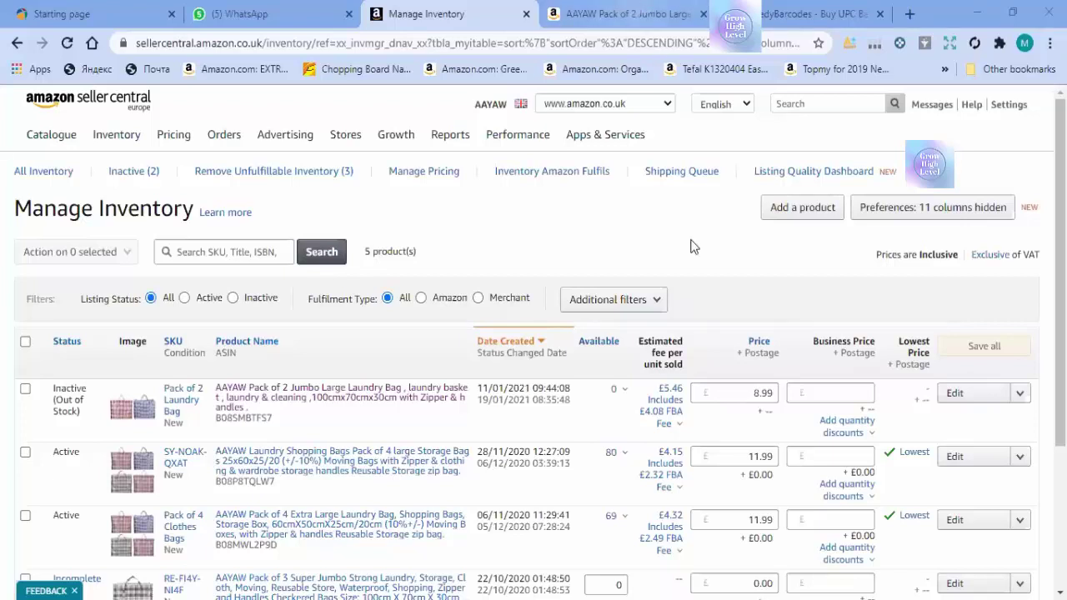
Review the product page of the Pack of 2 Jumbo Large Laundry Bag and close that page.
key(ctrl+Tab)
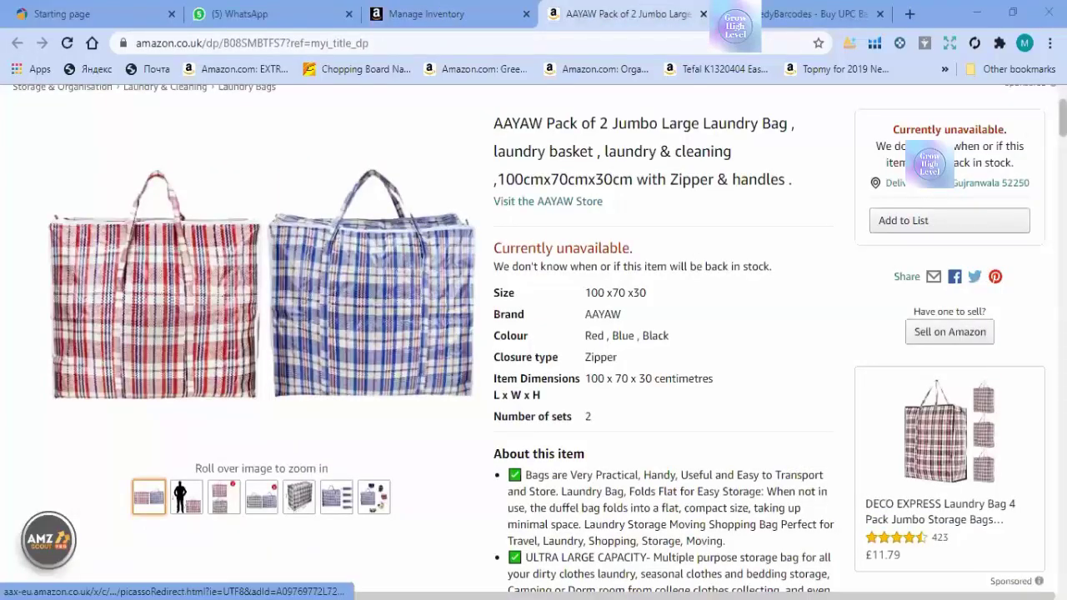
scroll(533, 333, down, 1)
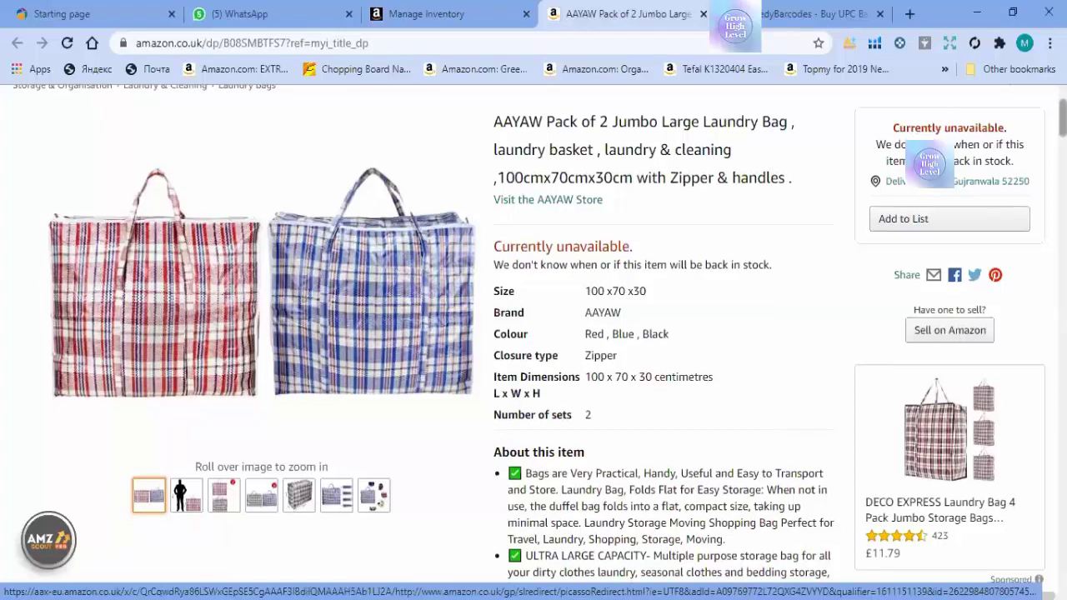
scroll(534, 333, down, 6)
scroll(533, 334, down, 4)
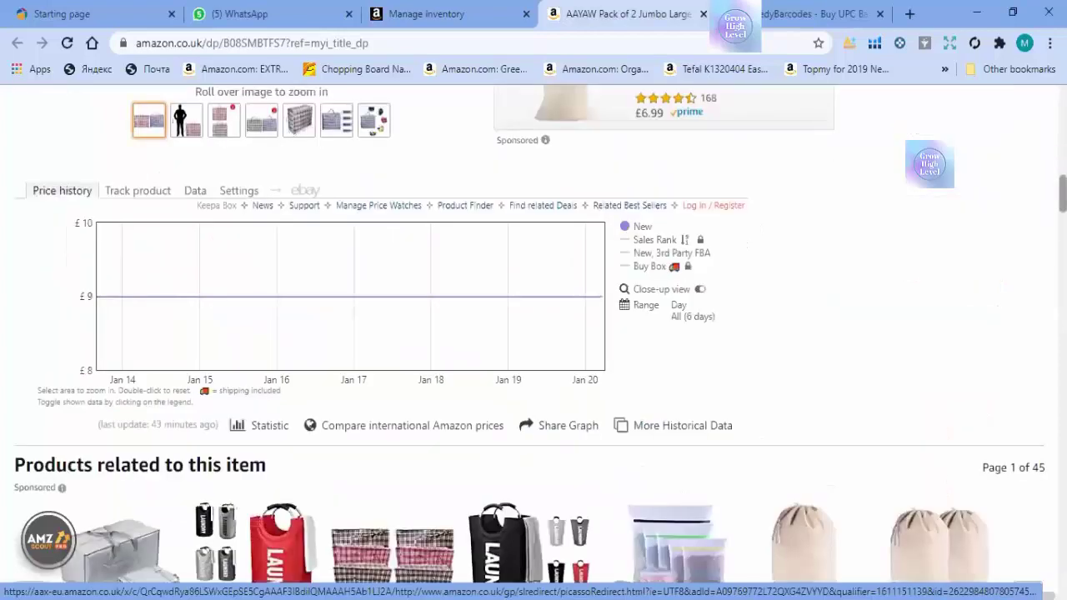
scroll(533, 333, up, 5)
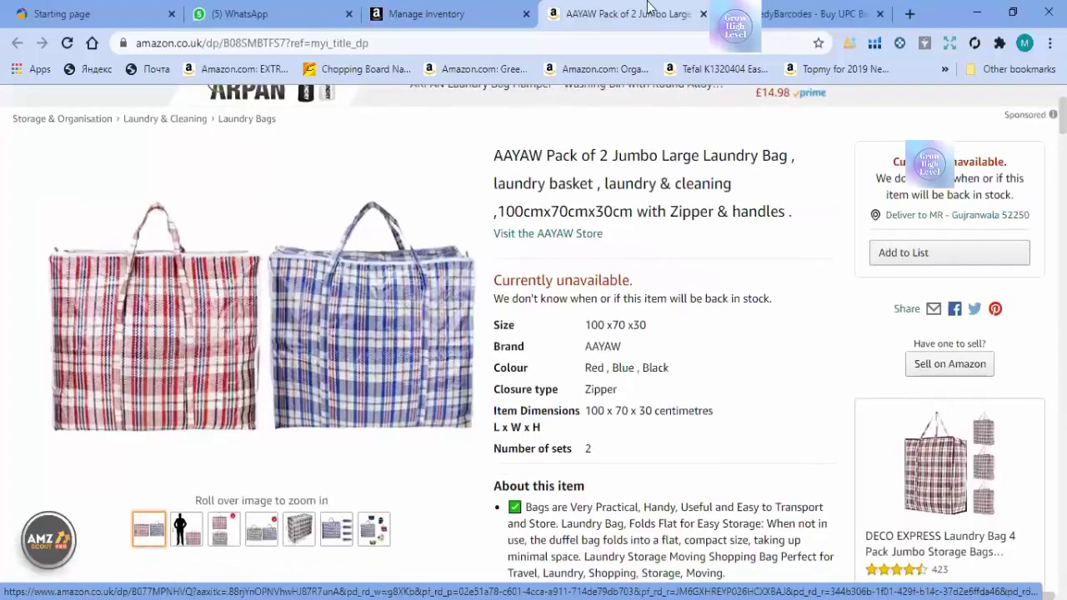
click(703, 14)
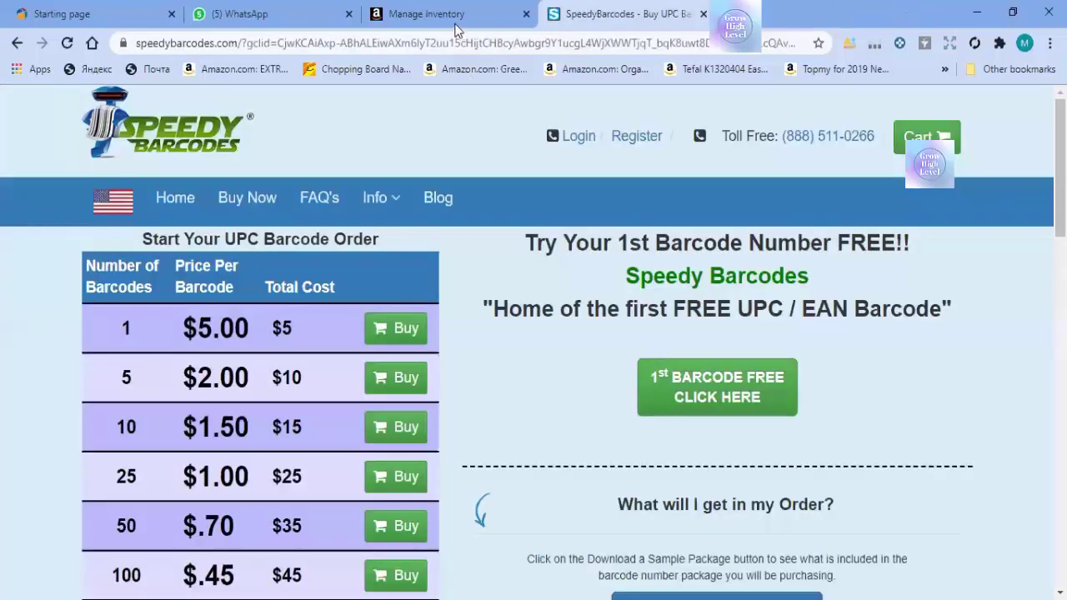
From the inventory list, open the product page of the AAYAW Laundry Shopping Bags Pack of 4 and look through its details.
click(455, 25)
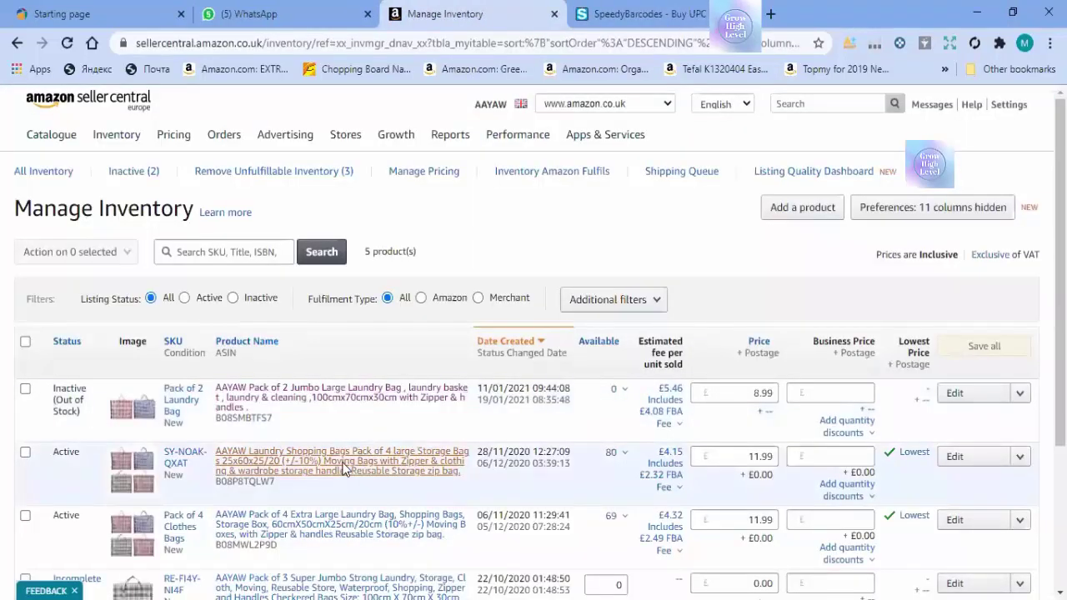
click(342, 469)
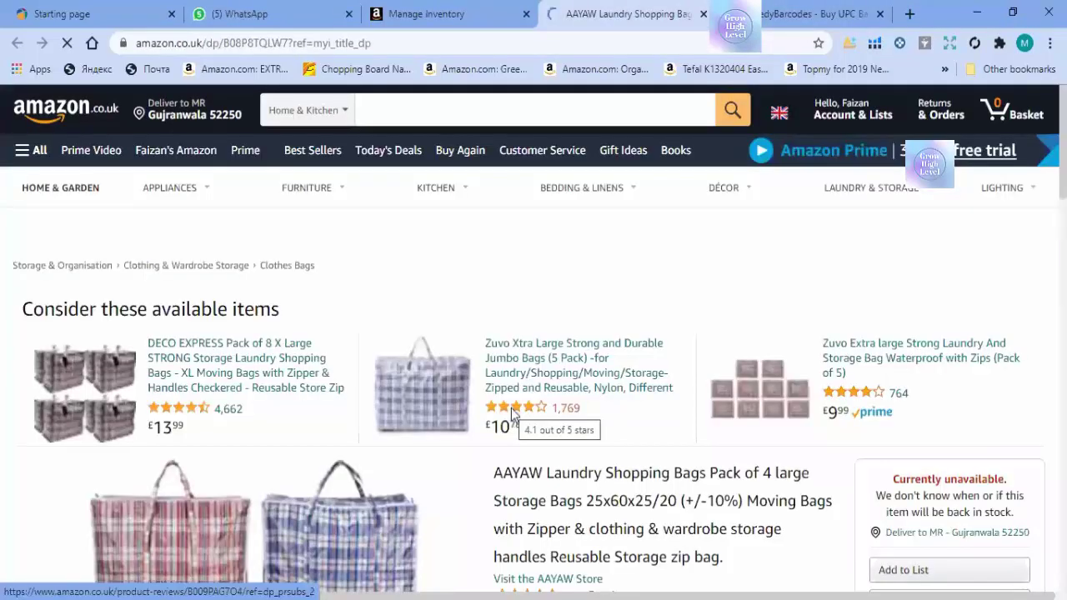
scroll(513, 414, down, 2)
scroll(512, 414, down, 1)
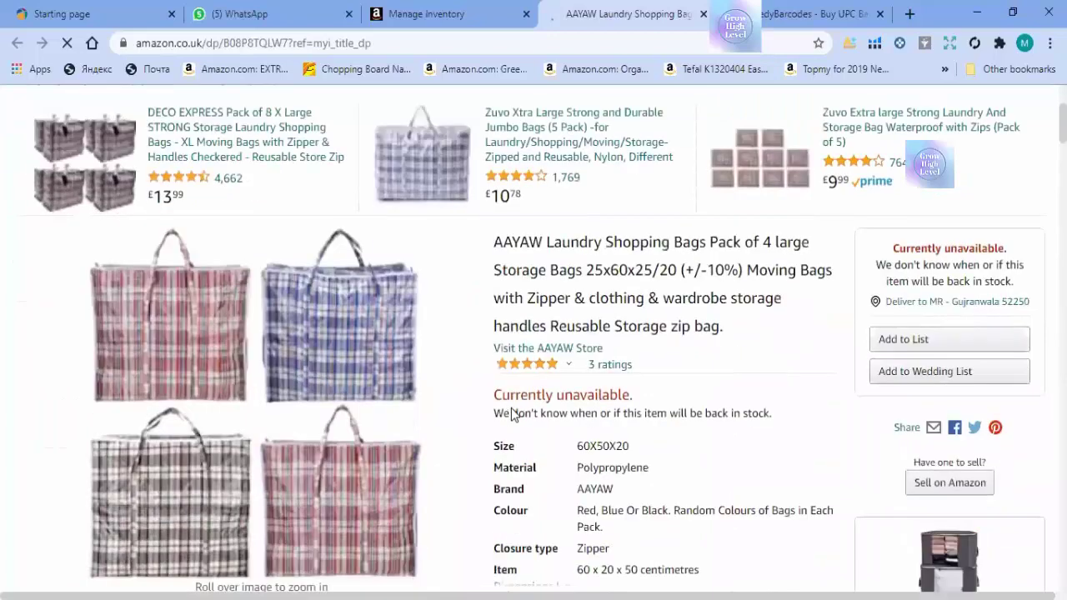
scroll(512, 414, down, 2)
scroll(512, 414, down, 4)
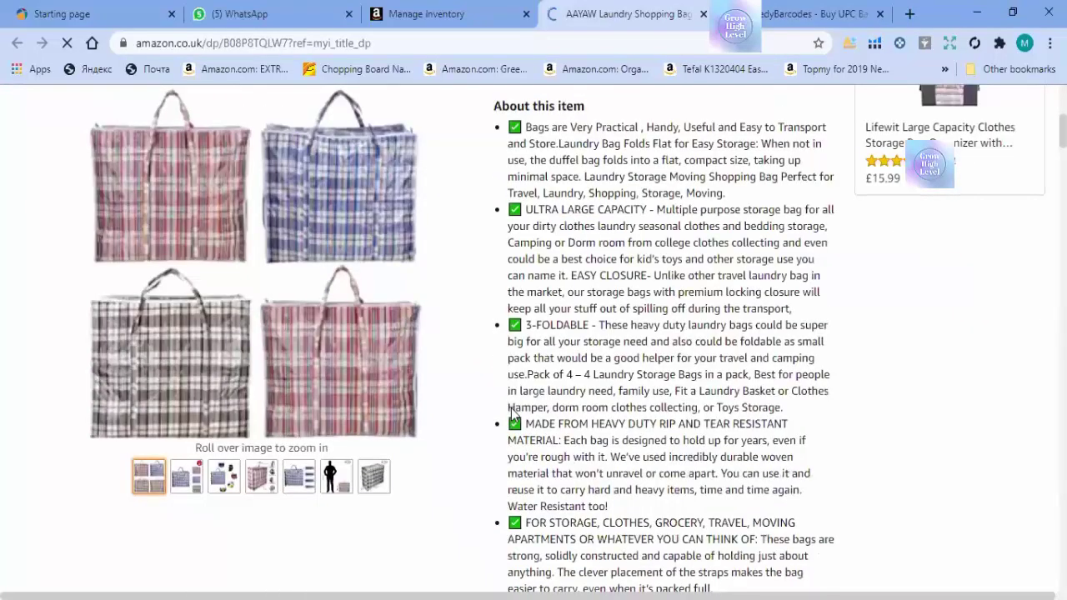
scroll(511, 407, up, 1)
scroll(513, 414, up, 3)
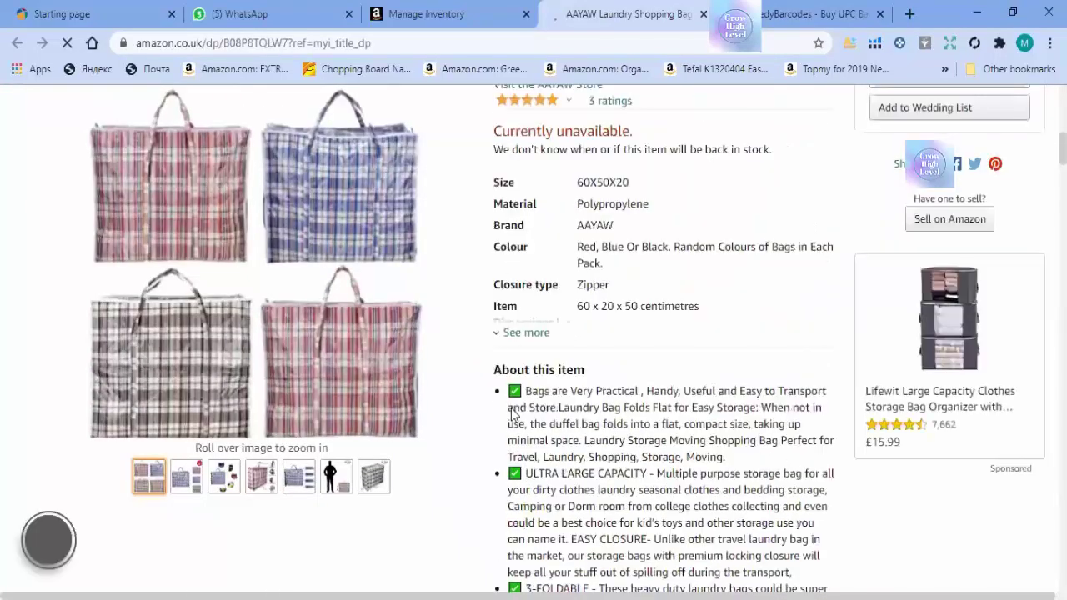
scroll(512, 414, up, 6)
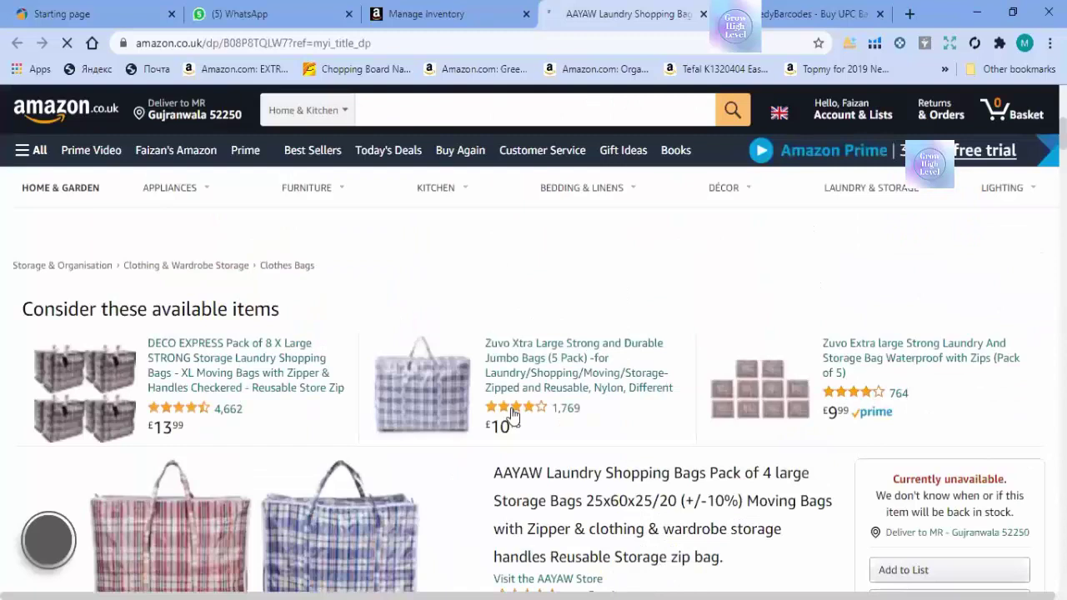
Set the delivery location to the UK postcode L18JQ.
click(194, 114)
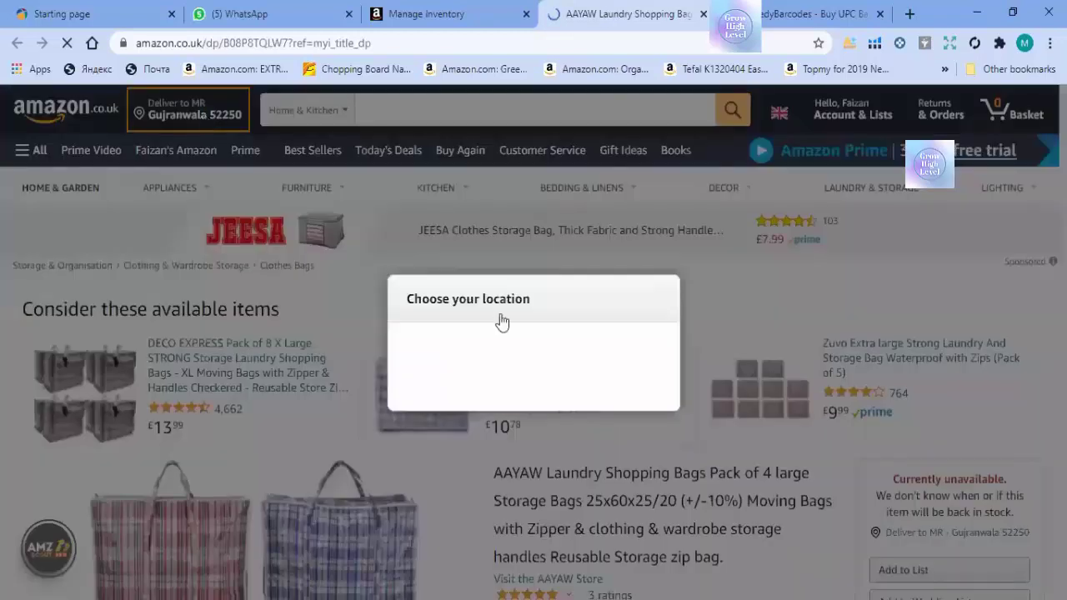
click(516, 404)
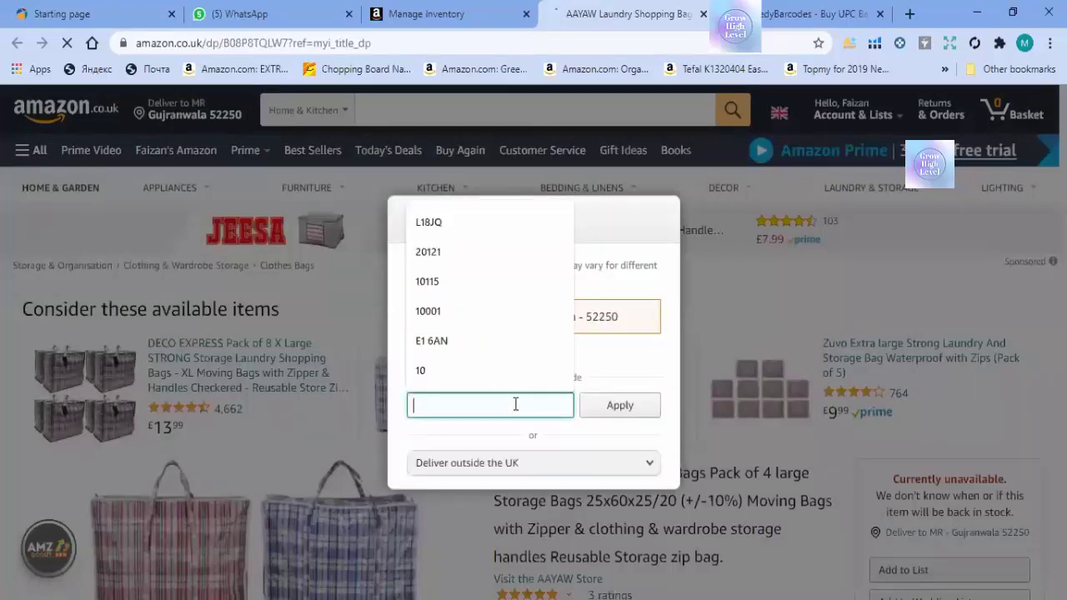
click(457, 223)
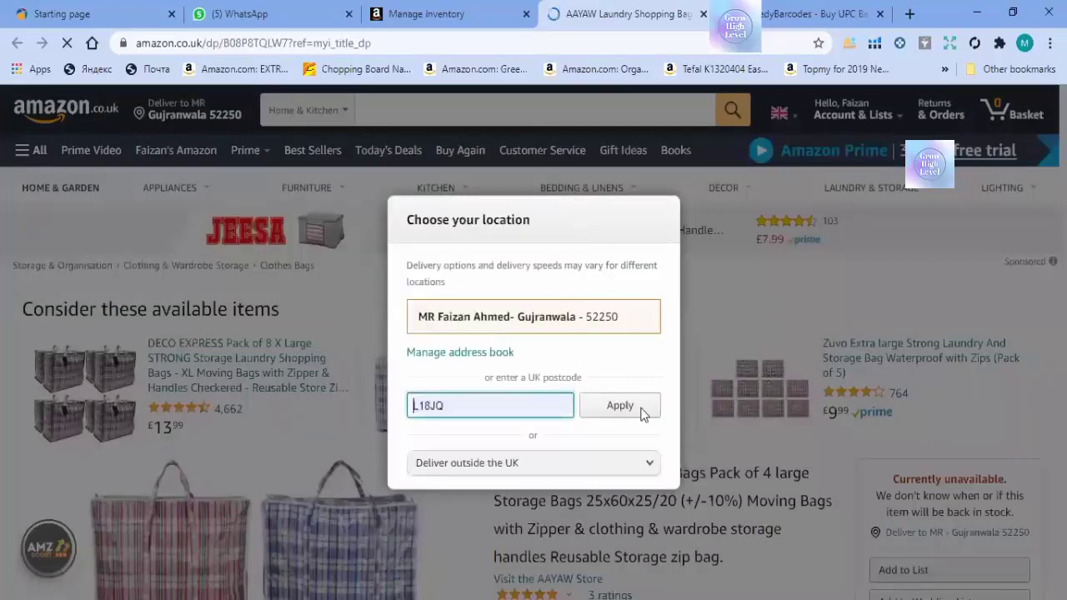
click(639, 411)
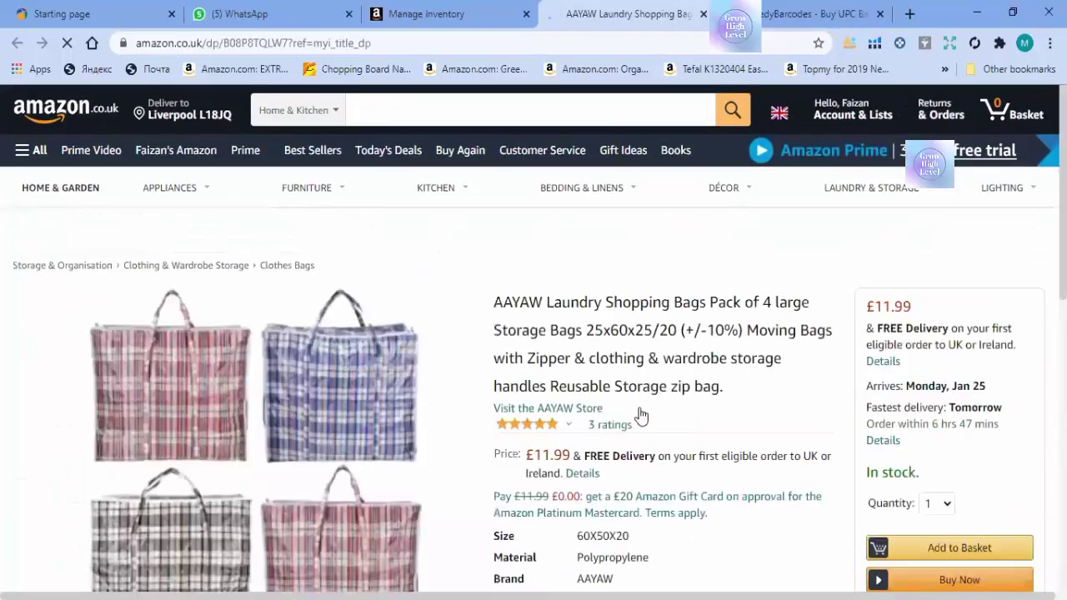
Examine the price, delivery, stock and seller details on the Pack of 4 laundry bags' product page.
scroll(640, 414, down, 1)
scroll(640, 414, down, 3)
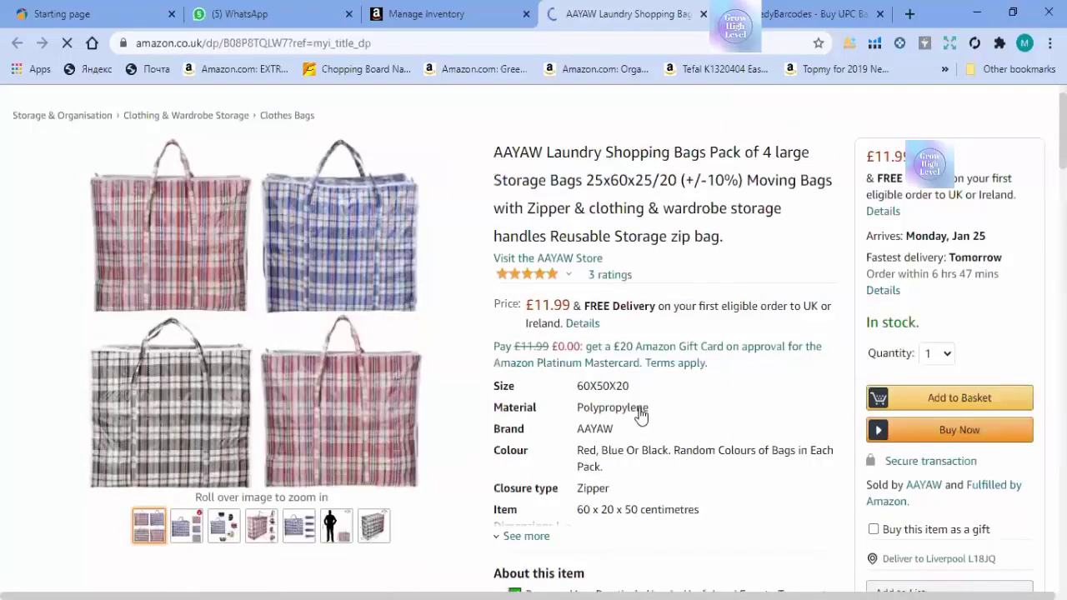
scroll(974, 214, down, 5)
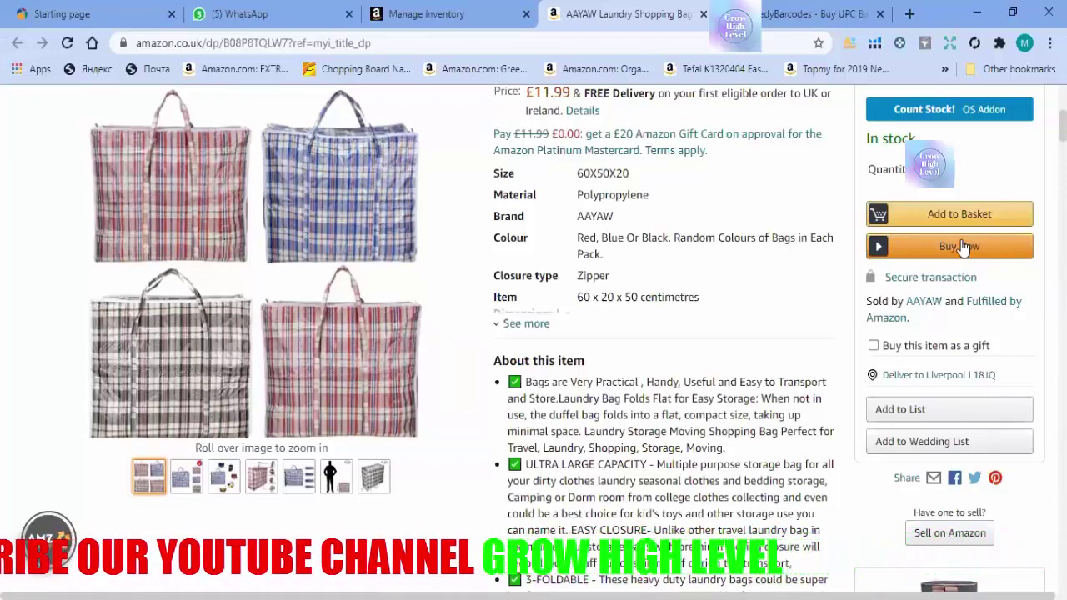
scroll(730, 426, up, 5)
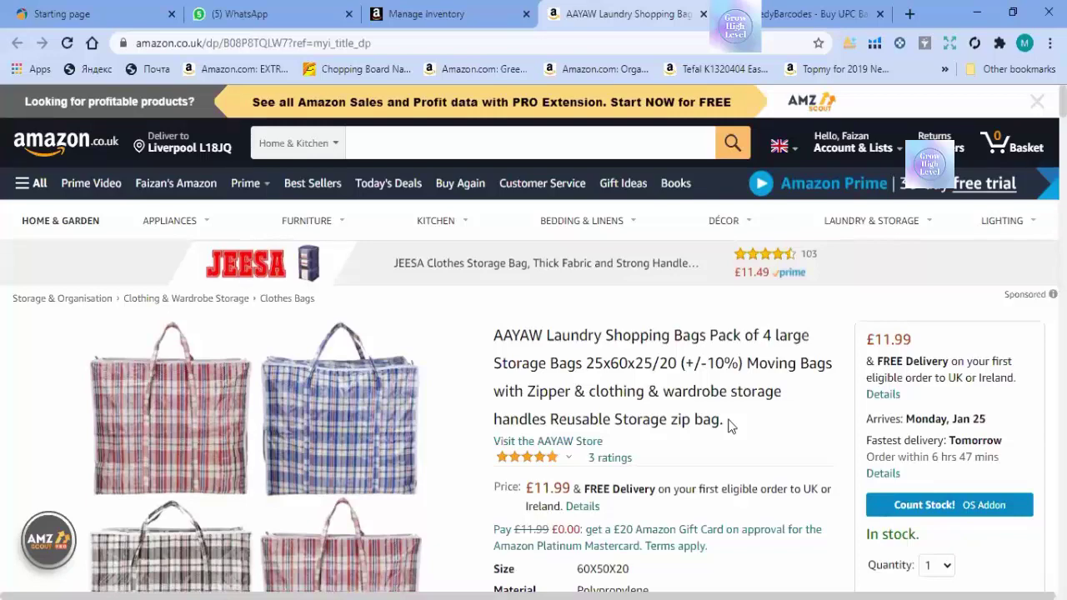
scroll(727, 425, down, 2)
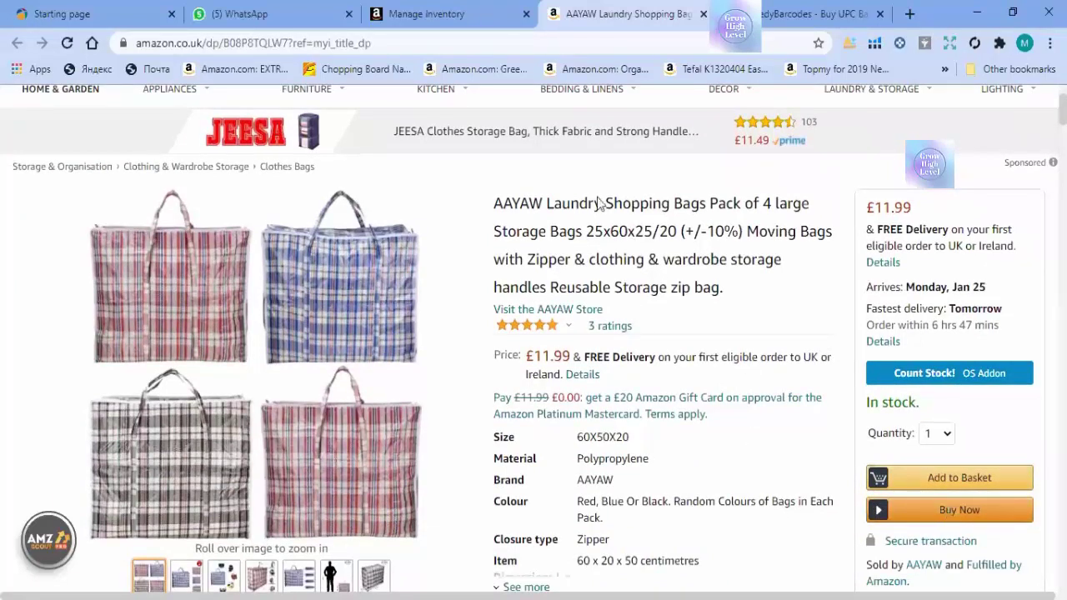
click(486, 20)
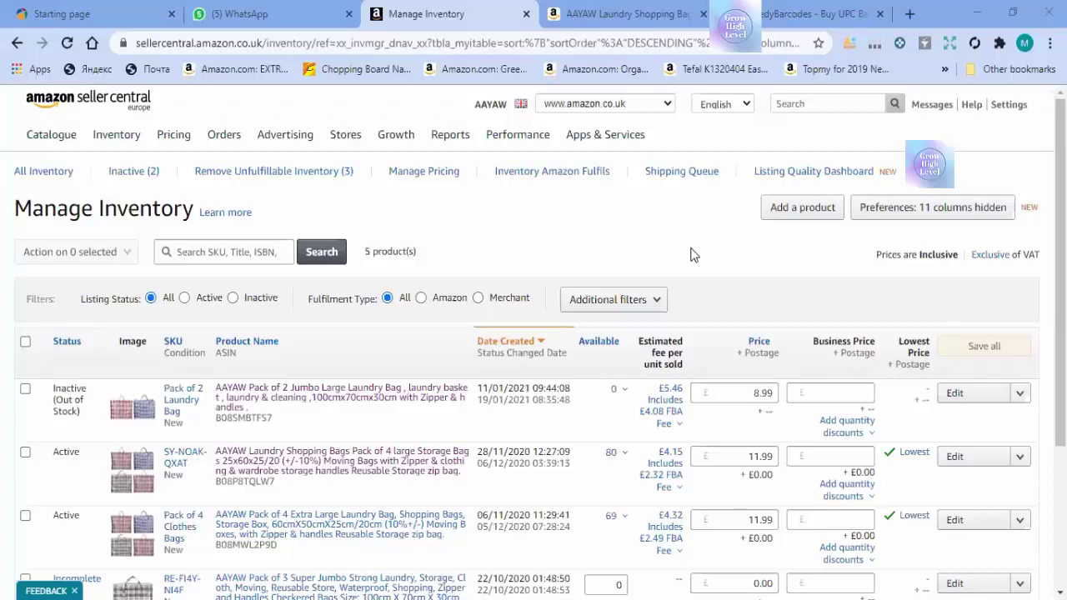
click(618, 27)
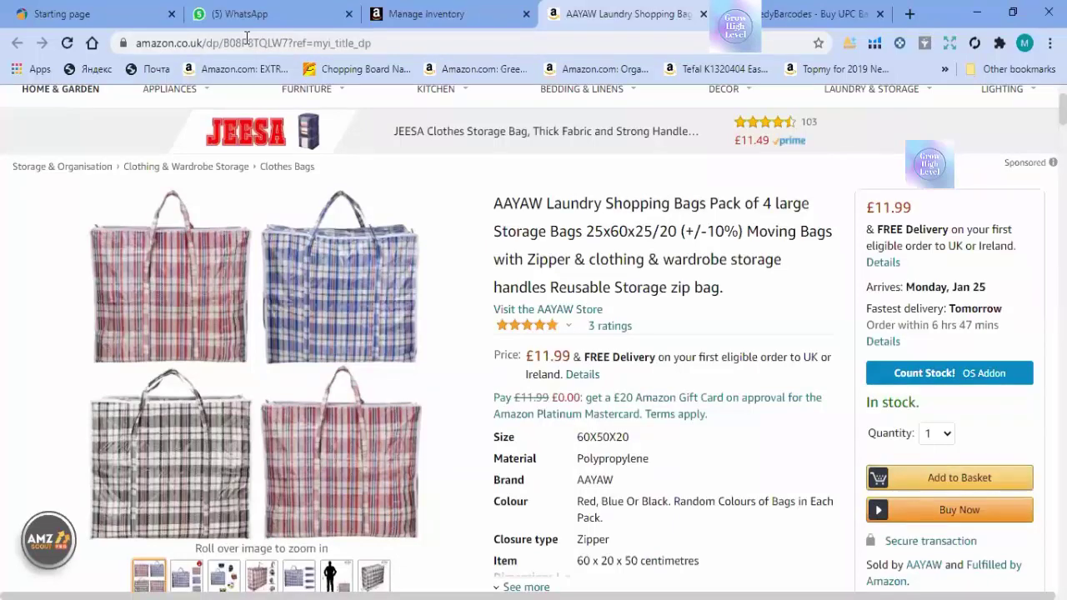
click(414, 8)
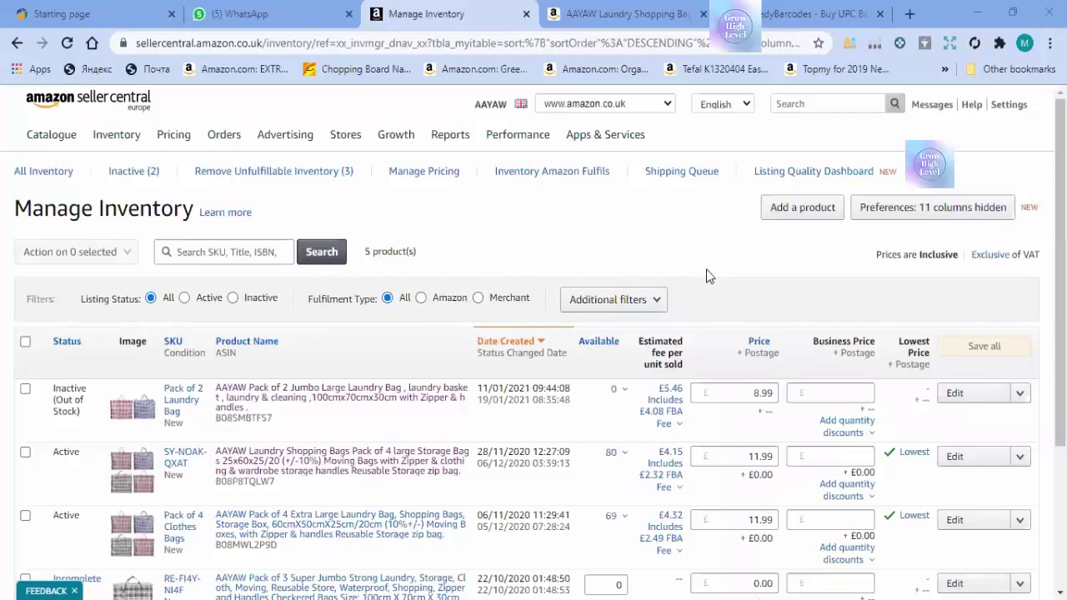
click(642, 17)
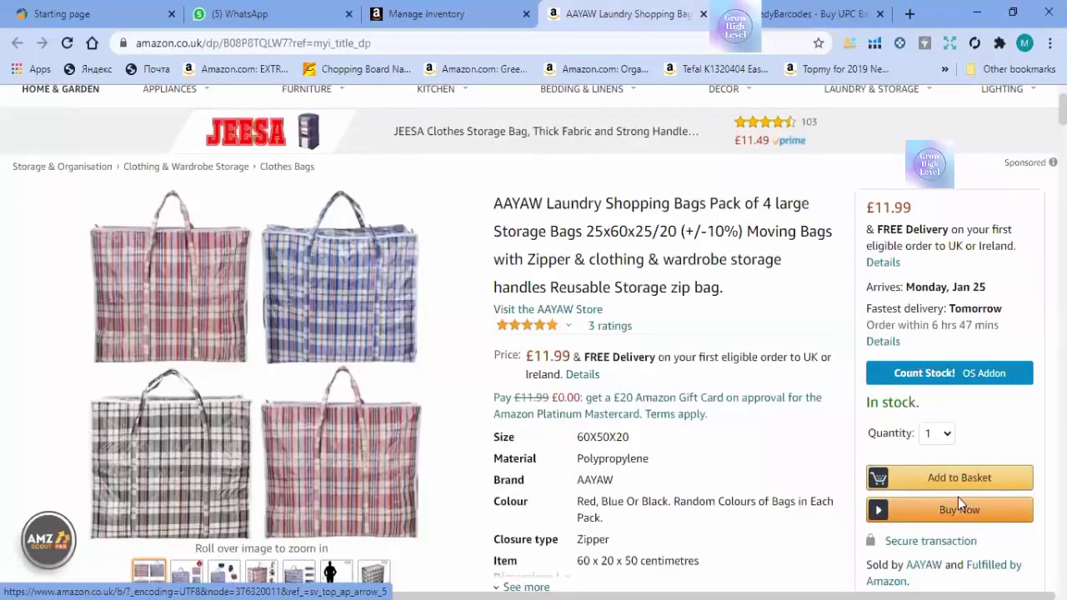
Return to the Manage Inventory page and examine the status, available stock, fees and price of each listed product.
click(400, 9)
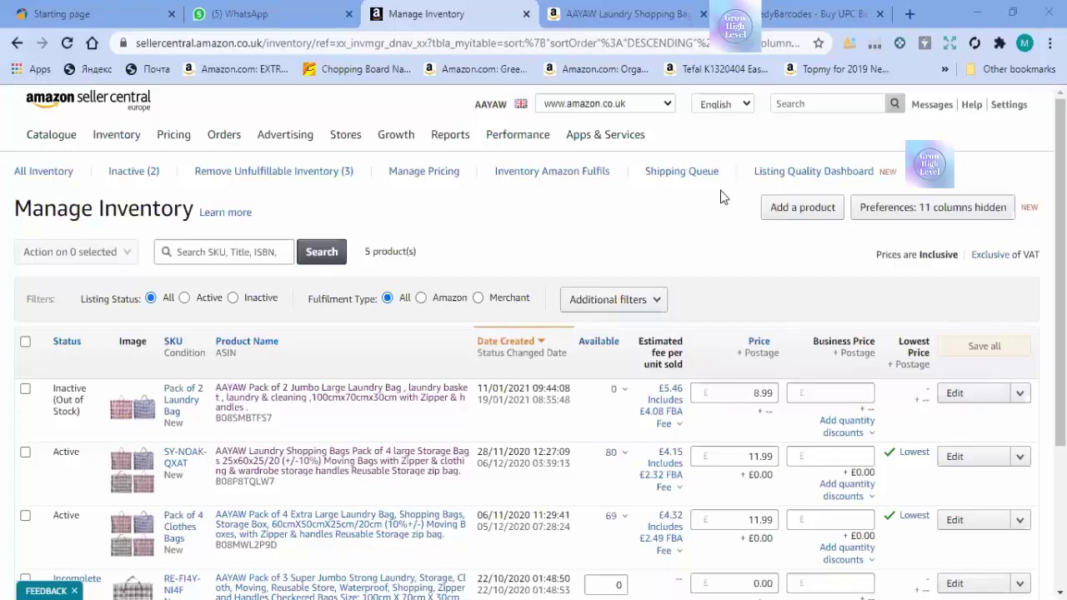
mouse_move(495, 121)
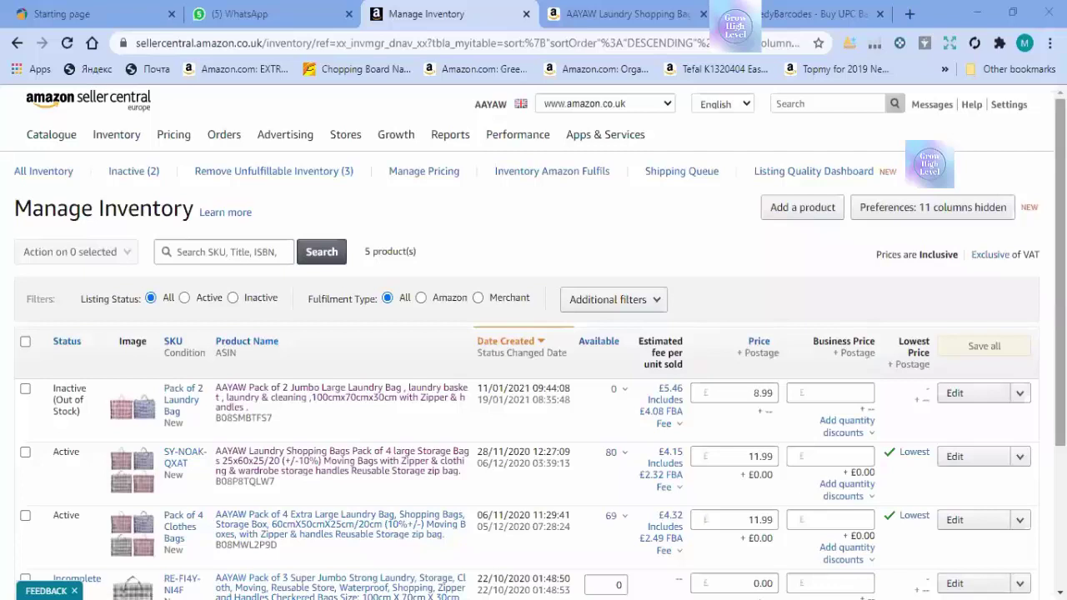
scroll(105, 429, down, 3)
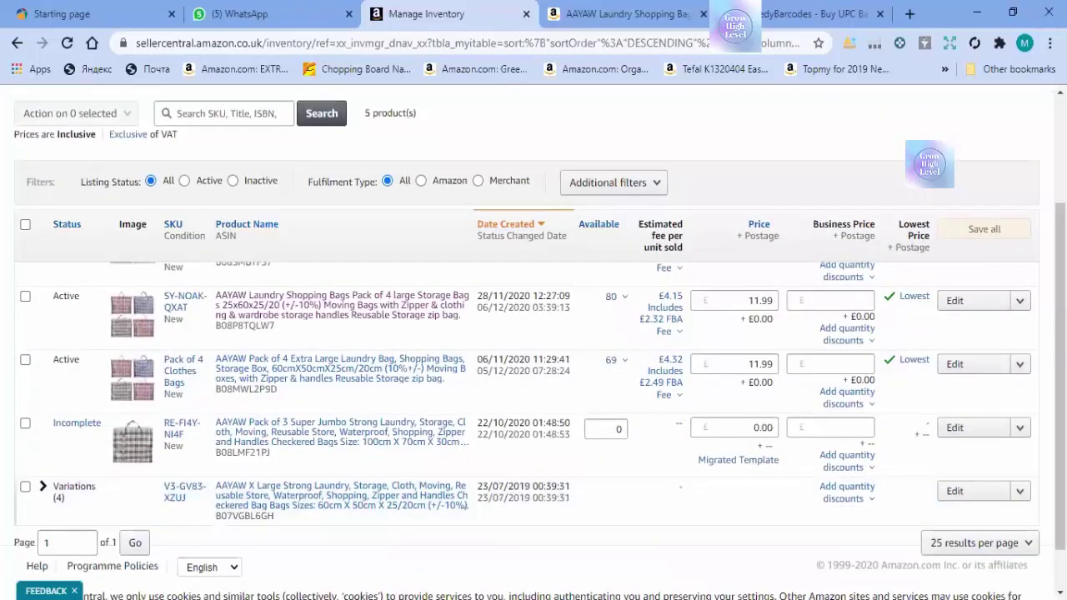
scroll(534, 375, up, 1)
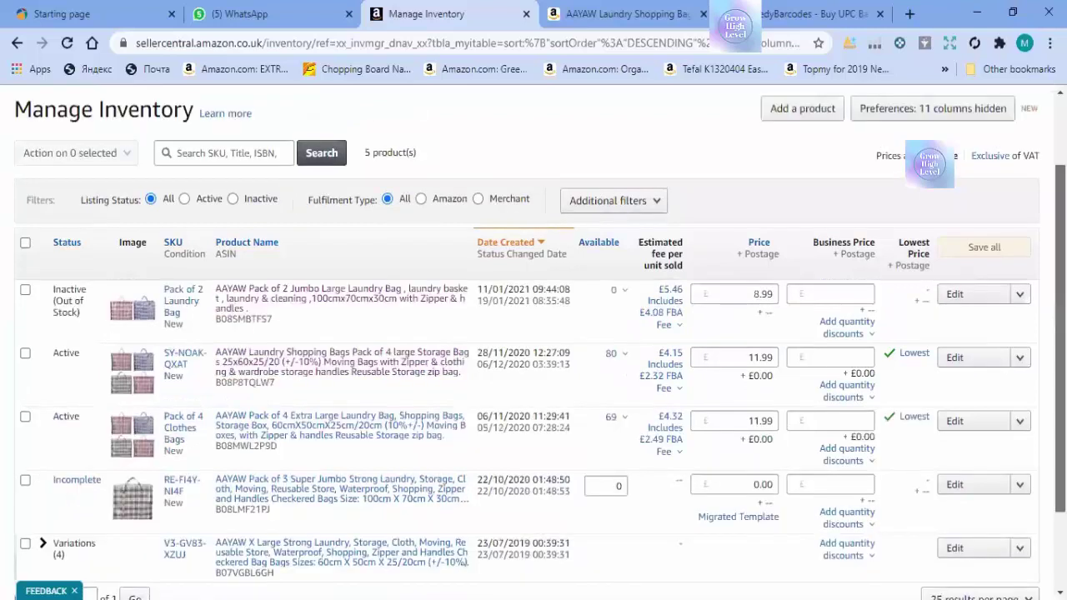
scroll(533, 375, up, 2)
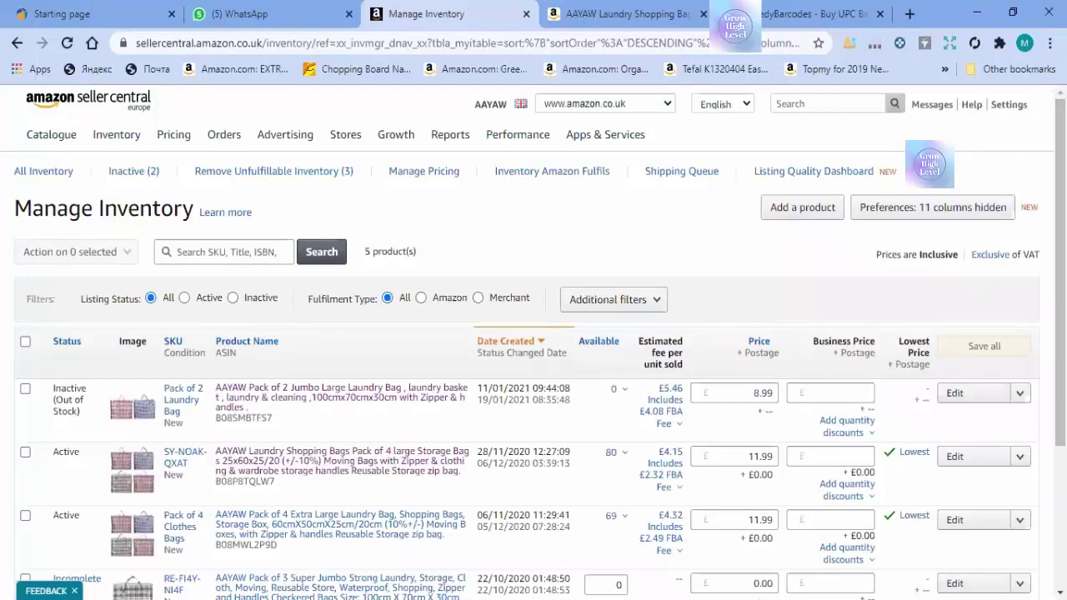
scroll(280, 465, down, 3)
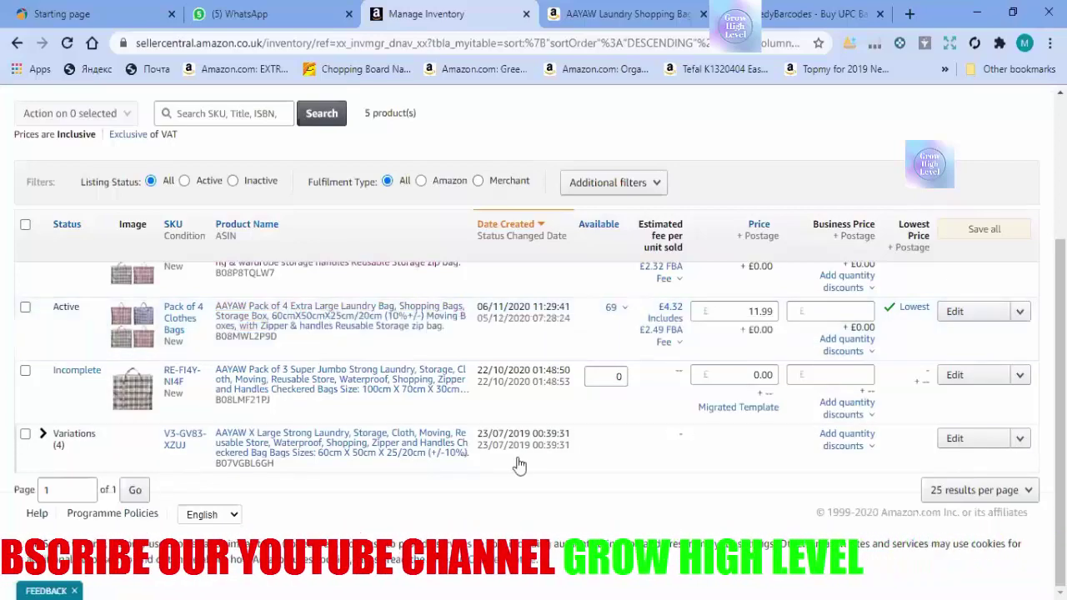
View the Amazon fulfilled quantity breakdown of the inactive Pack of 2 Laundry Bag, and close it.
scroll(357, 489, up, 5)
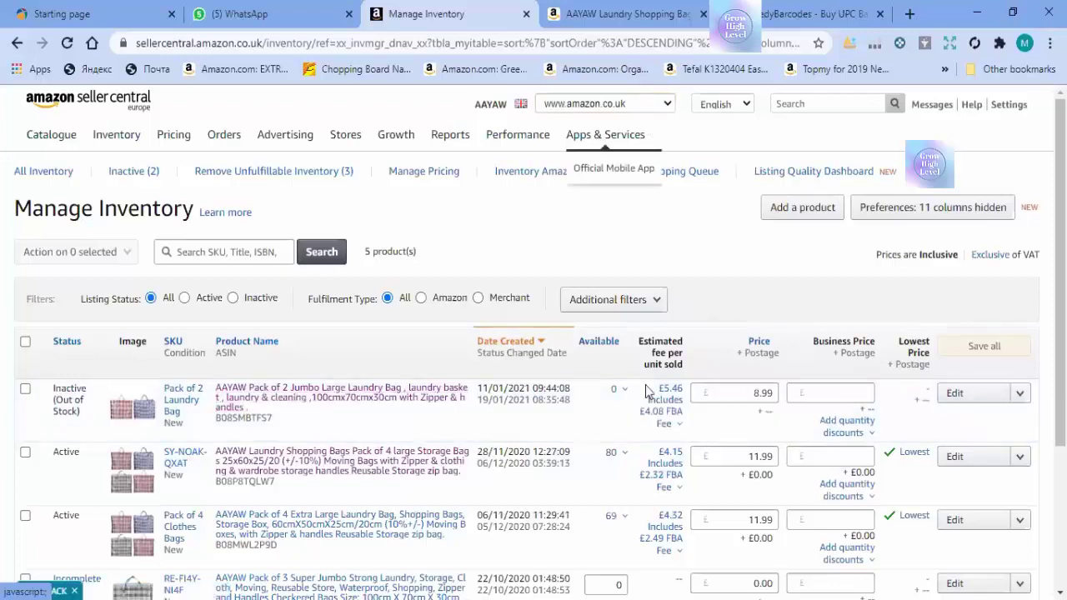
click(620, 393)
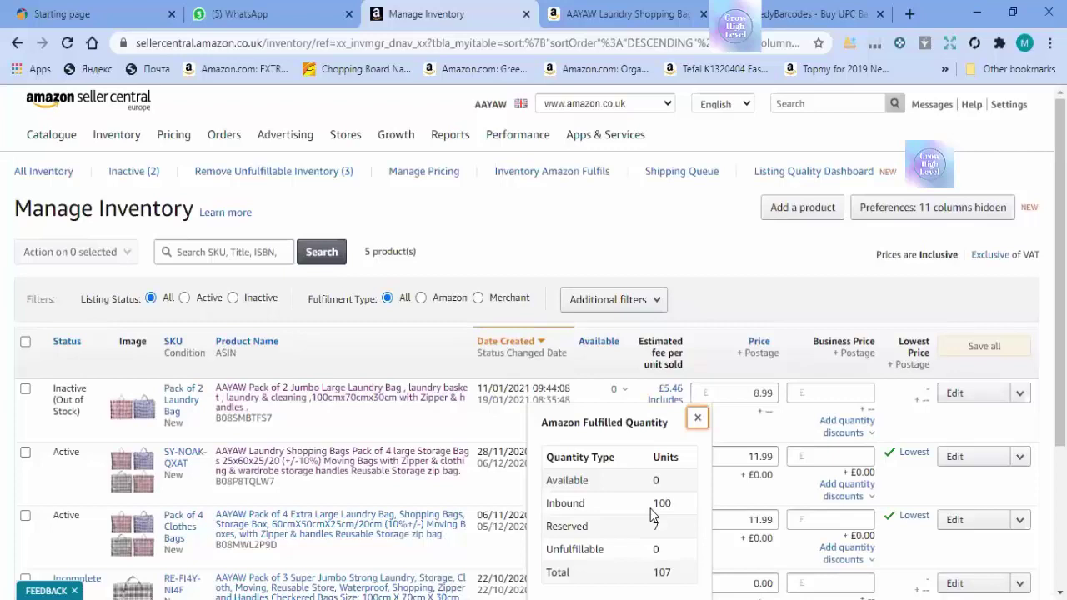
click(506, 276)
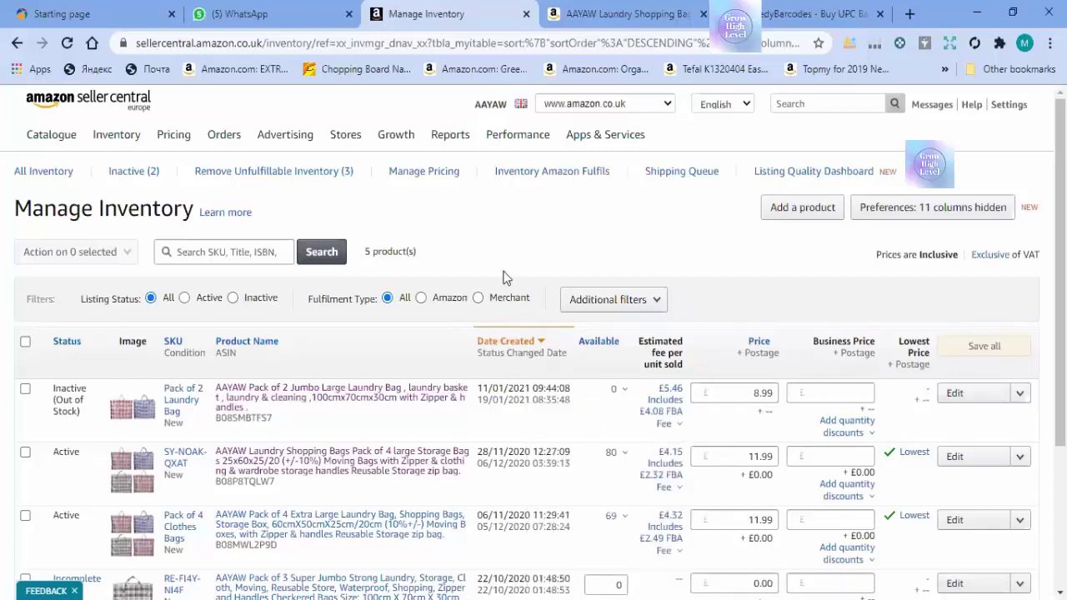